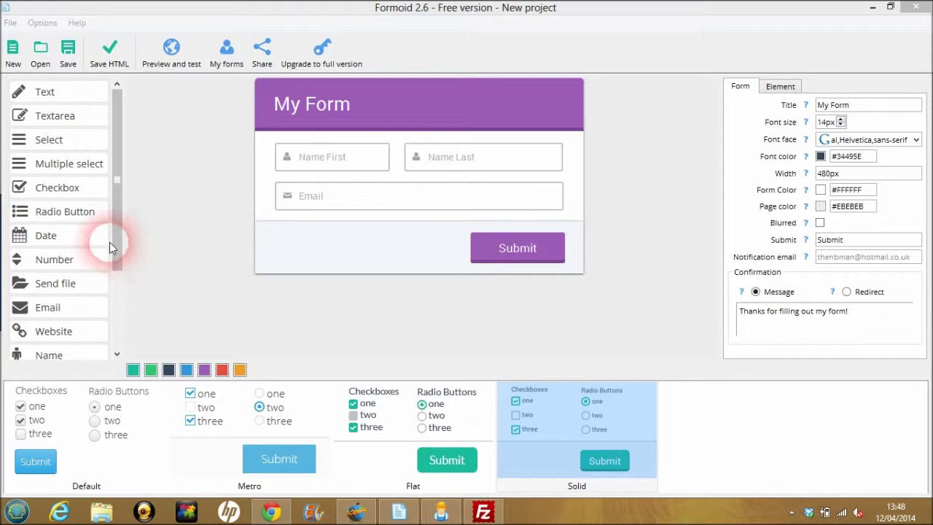
# Step: Drag a Textarea element onto the form so it sits below the Email field
pyautogui.moveTo(117, 246); pyautogui.dragTo(116, 285)
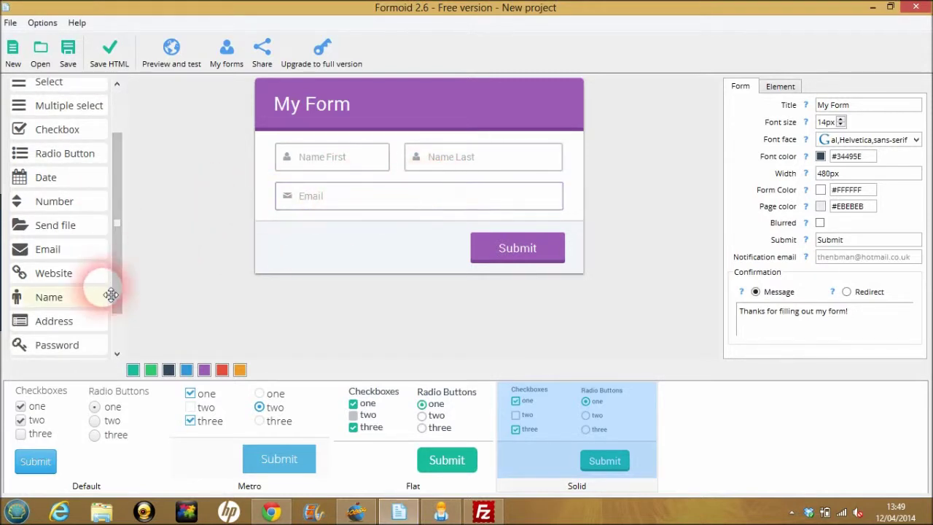
pyautogui.moveTo(117, 264); pyautogui.dragTo(120, 202)
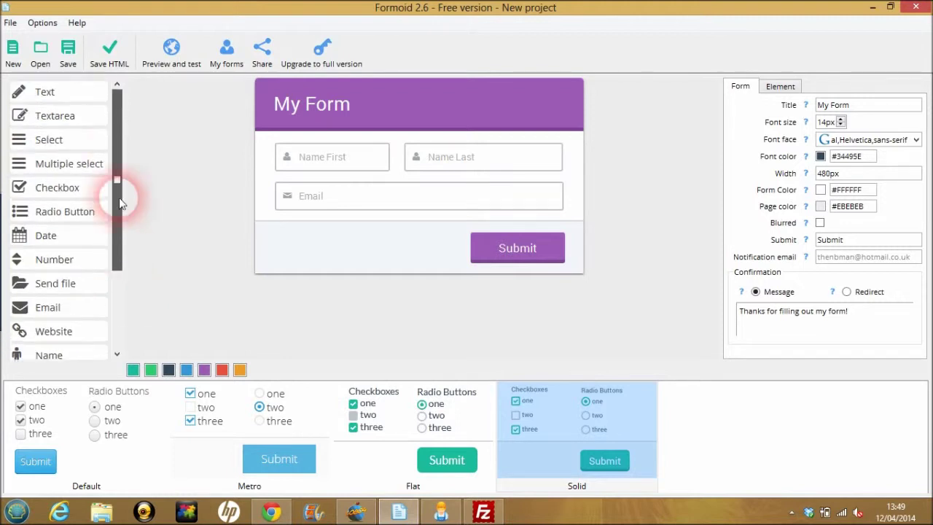
pyautogui.moveTo(64, 114); pyautogui.dragTo(388, 221)
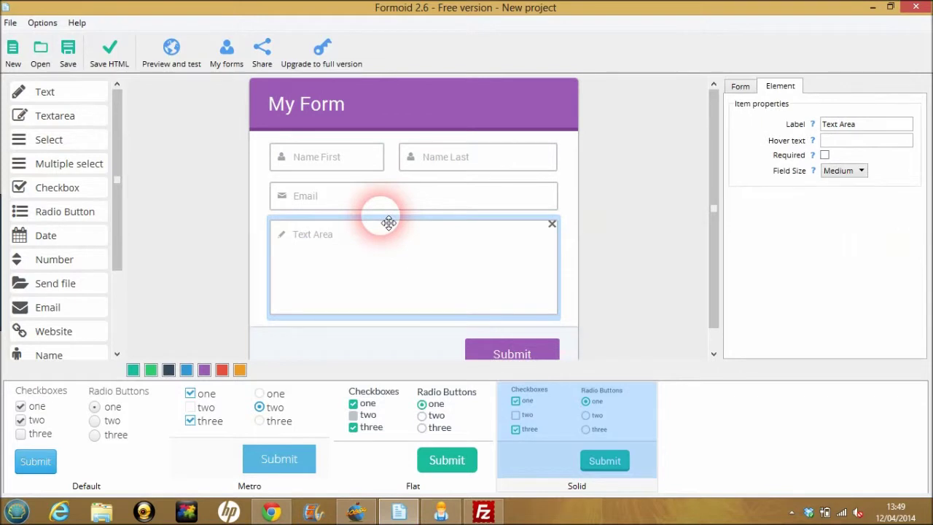
# Step: Replace the 'My Form' title with 'Contact Us:' in the Form tab's Title field
pyautogui.click(332, 113)
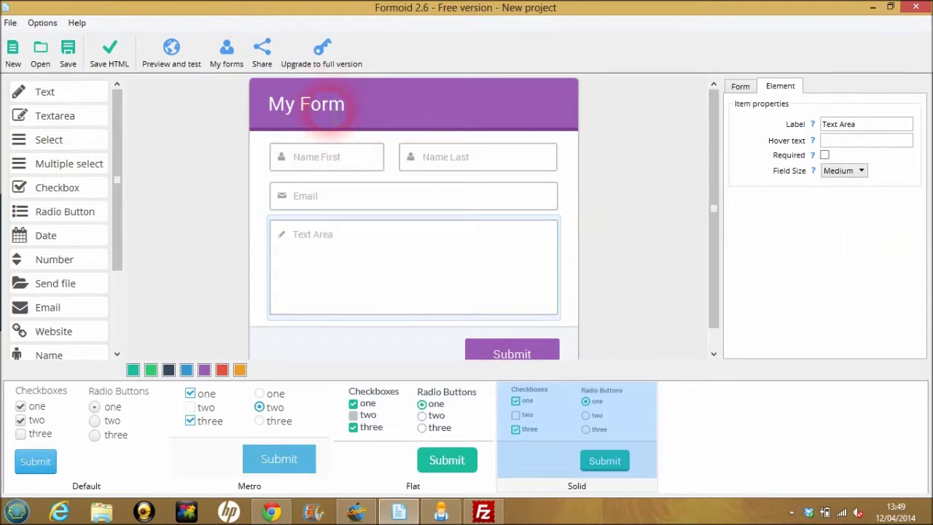
pyautogui.click(740, 87)
pyautogui.moveTo(867, 104); pyautogui.dragTo(774, 121)
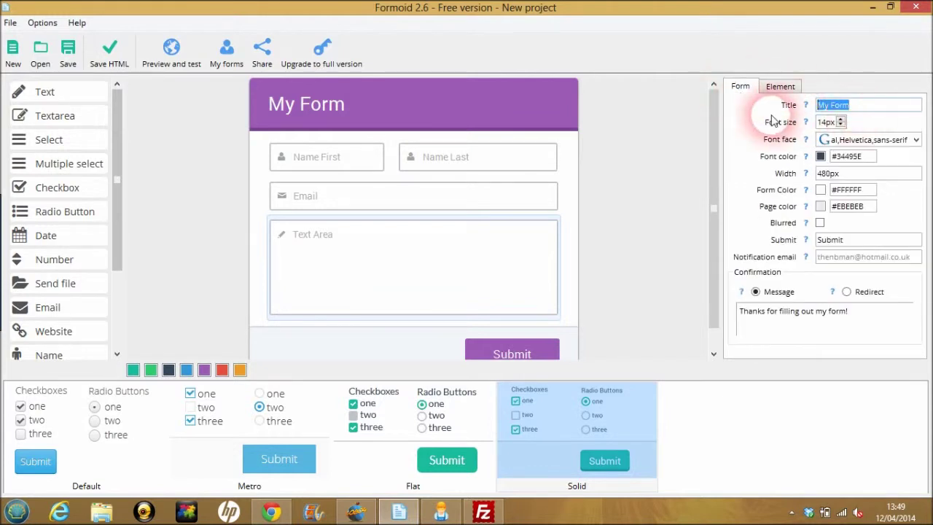
pyautogui.write('Contat')
pyautogui.press('BackSpace')
pyautogui.write('ct Us:')
pyautogui.click(197, 209)
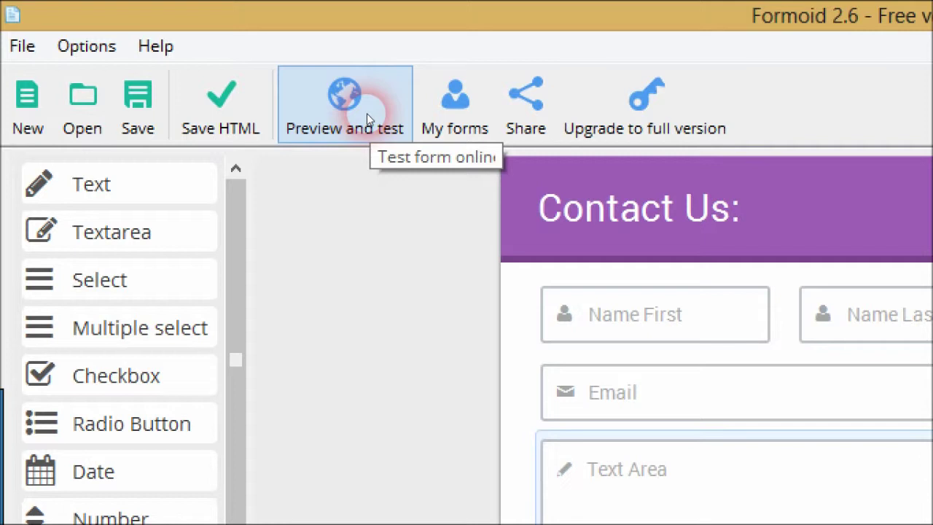
# Step: Publish the form online with Preview and test, then view the site's existing contact page in Chrome
pyautogui.click(368, 119)
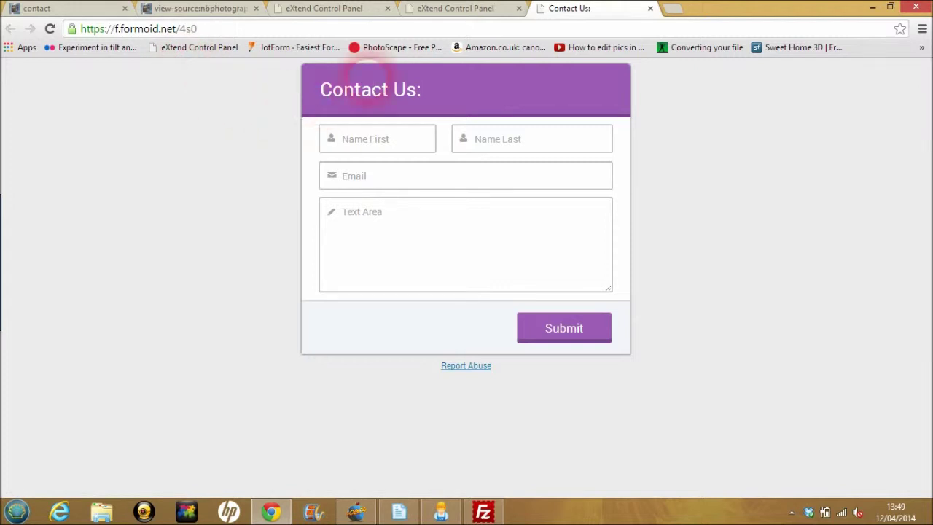
pyautogui.click(398, 510)
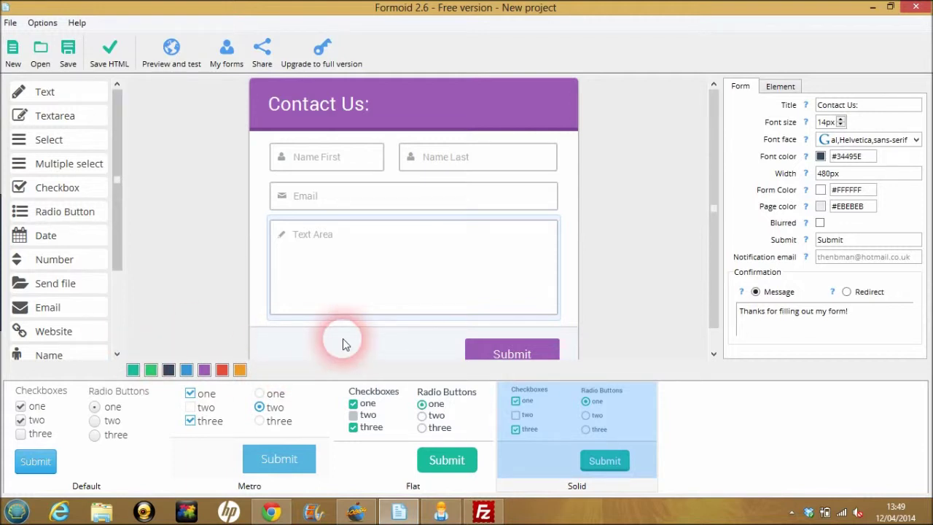
pyautogui.click(270, 512)
pyautogui.click(91, 9)
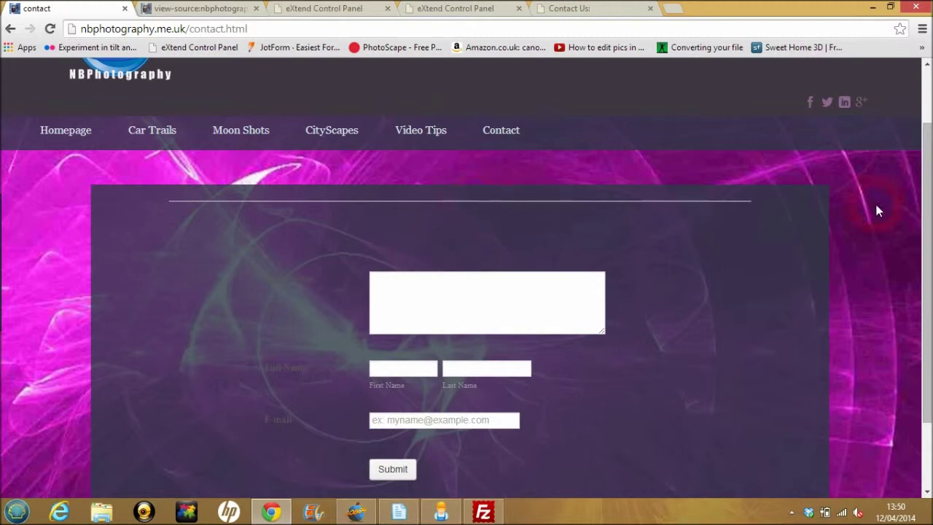
# Step: Submit the online Contact Us: form to get 'Thanks for filling out my form!', then return to Formoid
pyautogui.moveTo(927, 197); pyautogui.dragTo(927, 142)
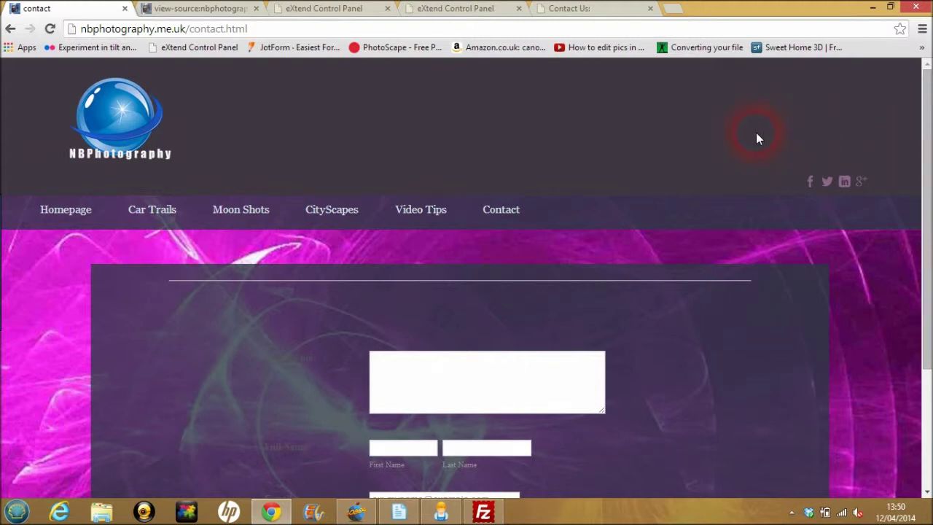
pyautogui.click(607, 14)
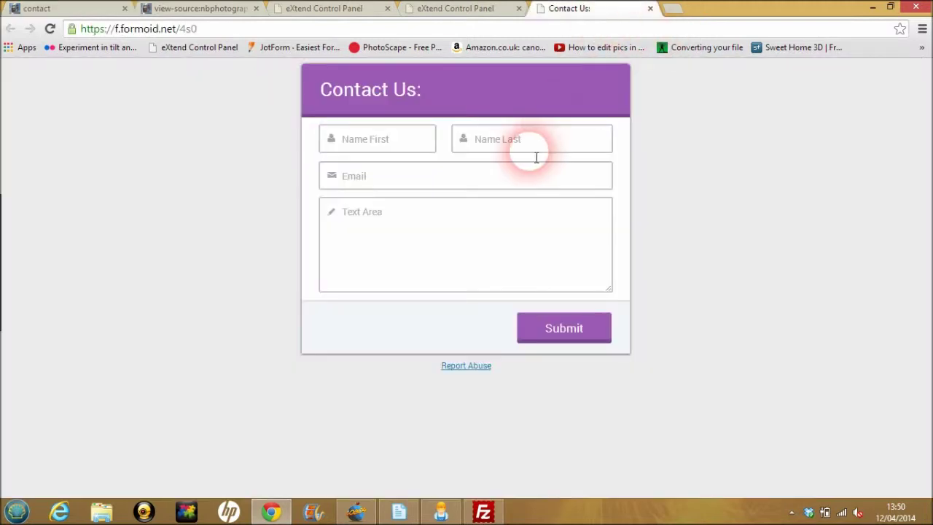
pyautogui.click(570, 330)
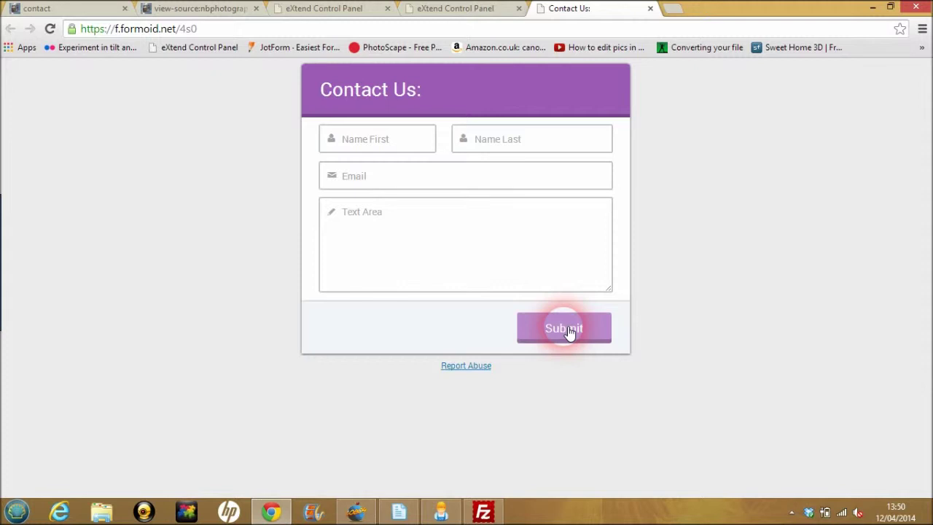
pyautogui.click(569, 330)
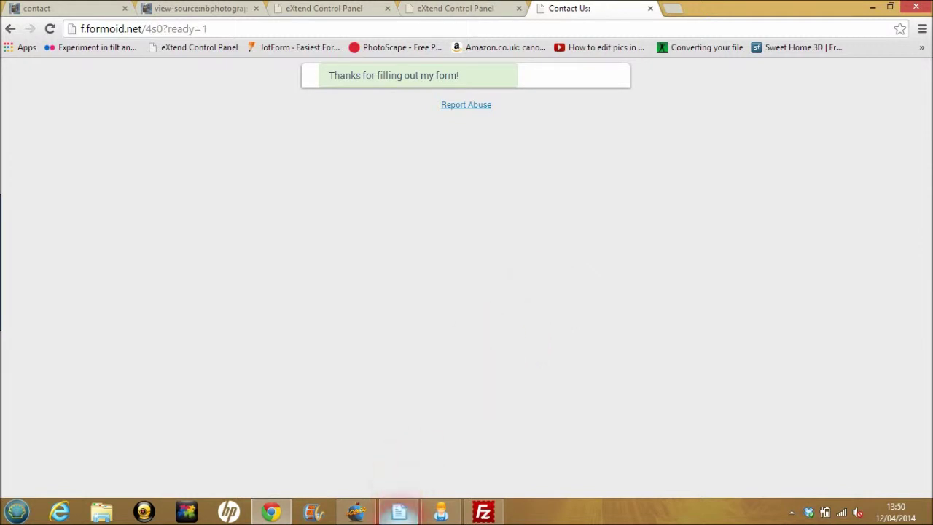
pyautogui.click(398, 512)
pyautogui.click(510, 391)
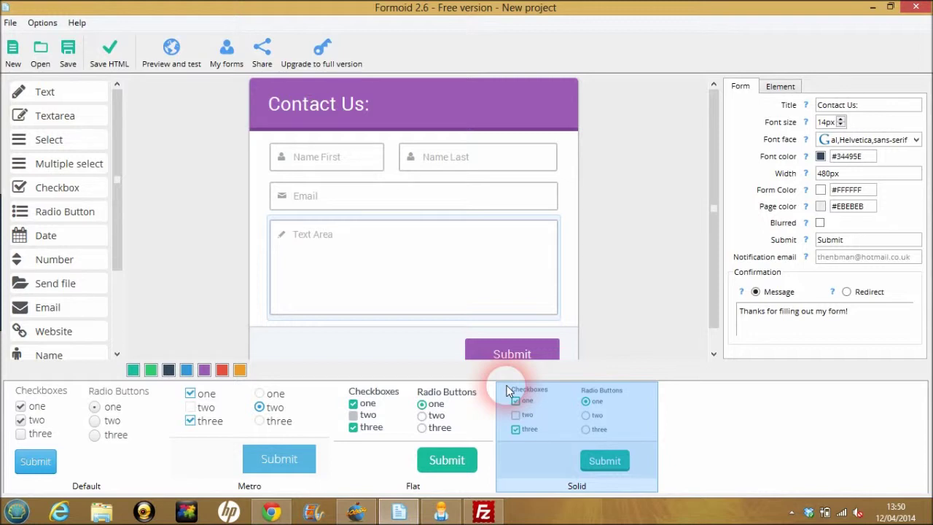
# Step: Check the browser's thank-you page, then start exporting the form with Save HTML
pyautogui.click(374, 221)
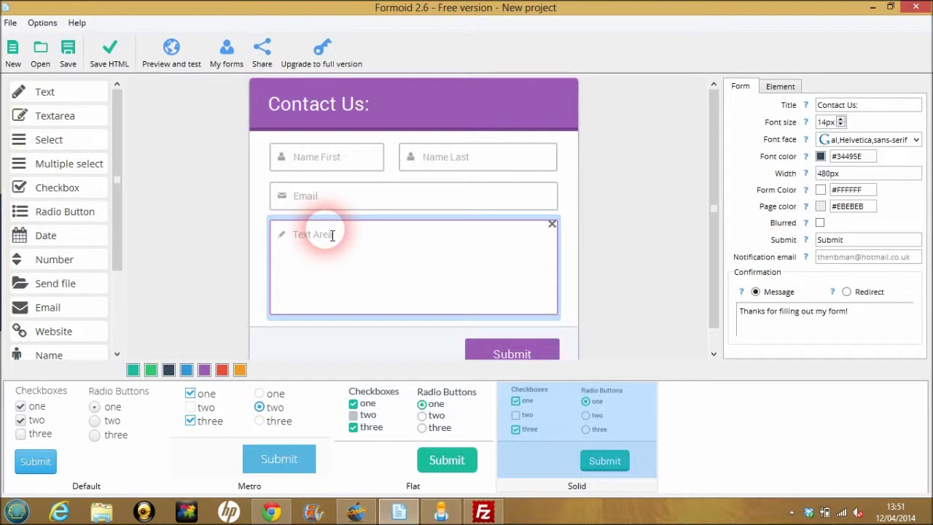
pyautogui.click(273, 513)
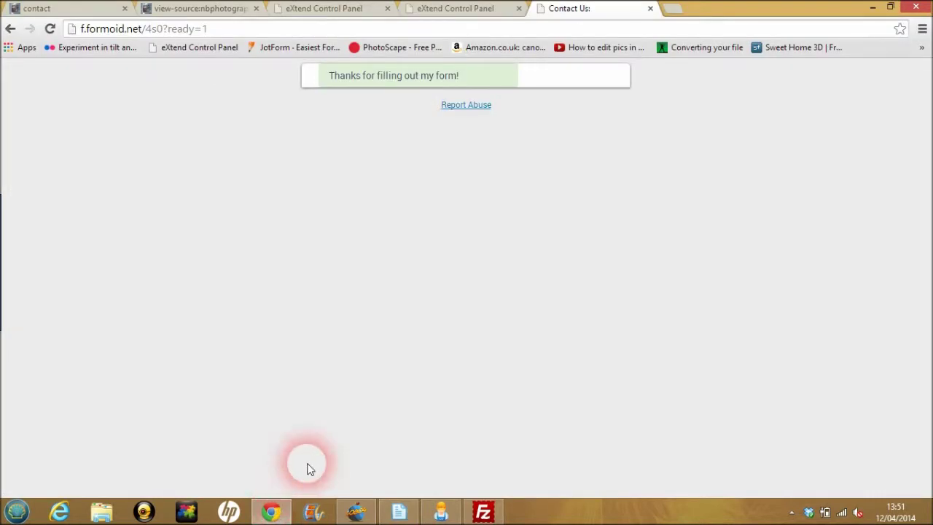
pyautogui.click(399, 512)
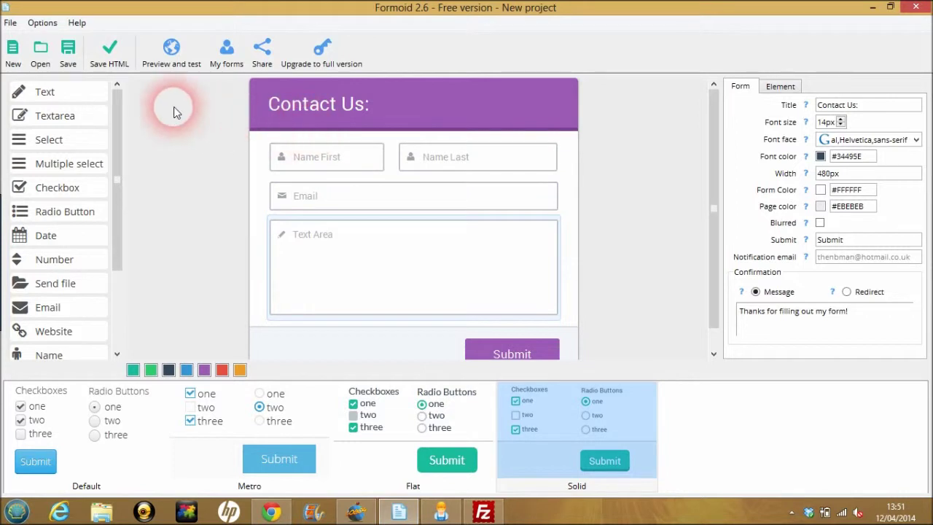
pyautogui.click(109, 55)
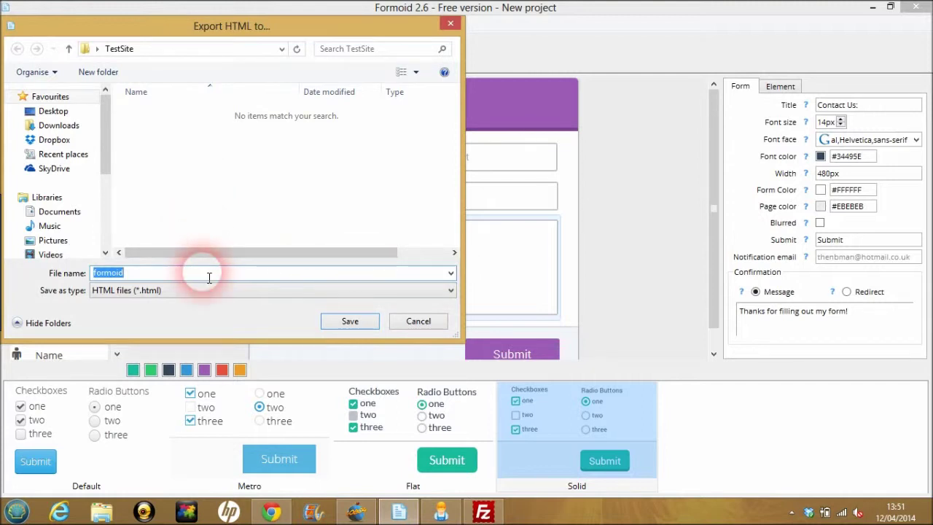
# Step: Save the HTML export as 'contact' in the TestSite folder
pyautogui.write('contact')
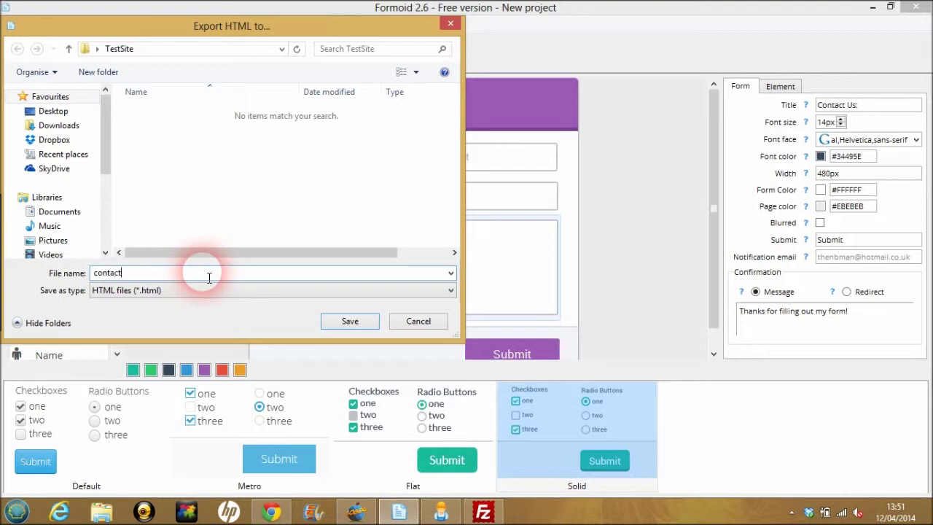
pyautogui.click(334, 326)
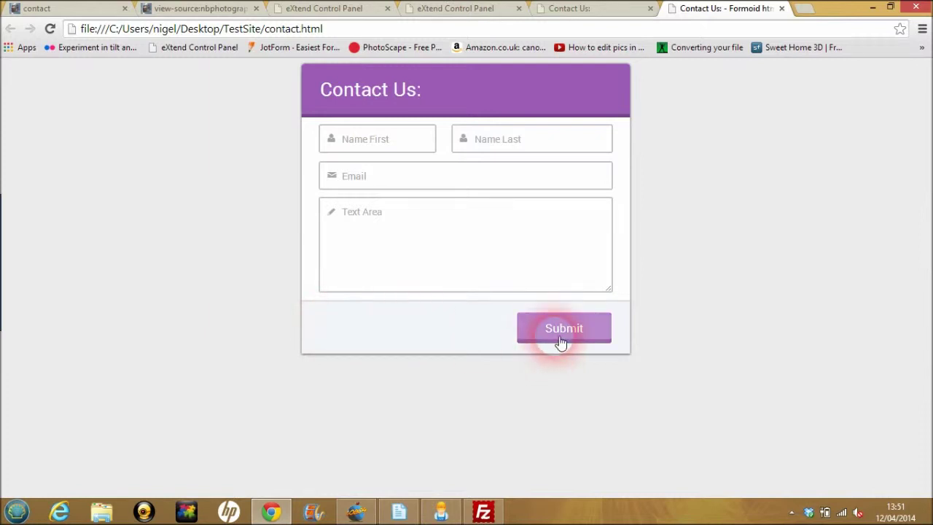
# Step: Submit the local contact.html form, close its tab, and minimize Chrome and Formoid
pyautogui.click(561, 341)
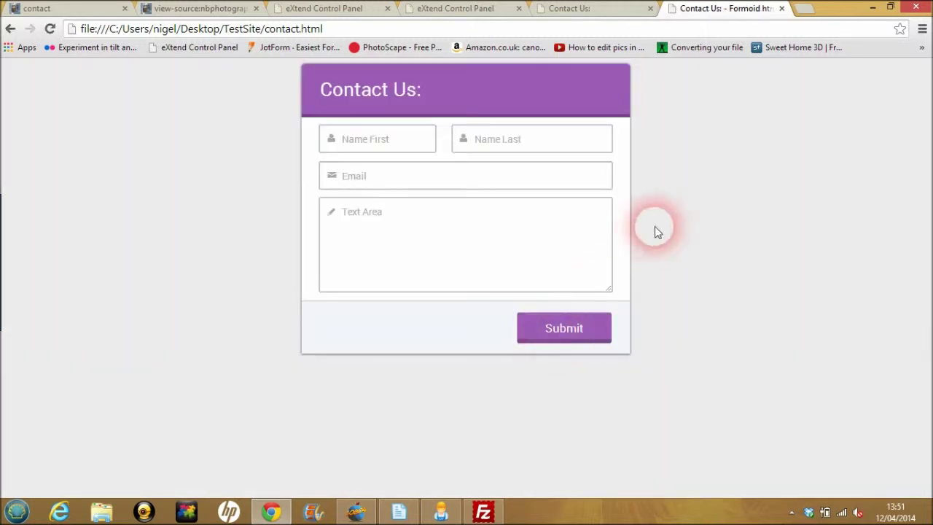
pyautogui.click(781, 9)
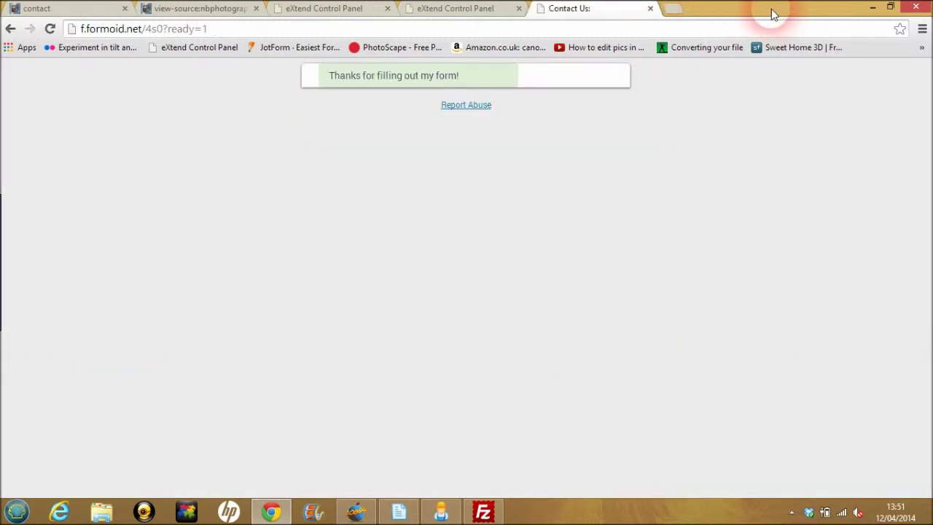
pyautogui.click(871, 7)
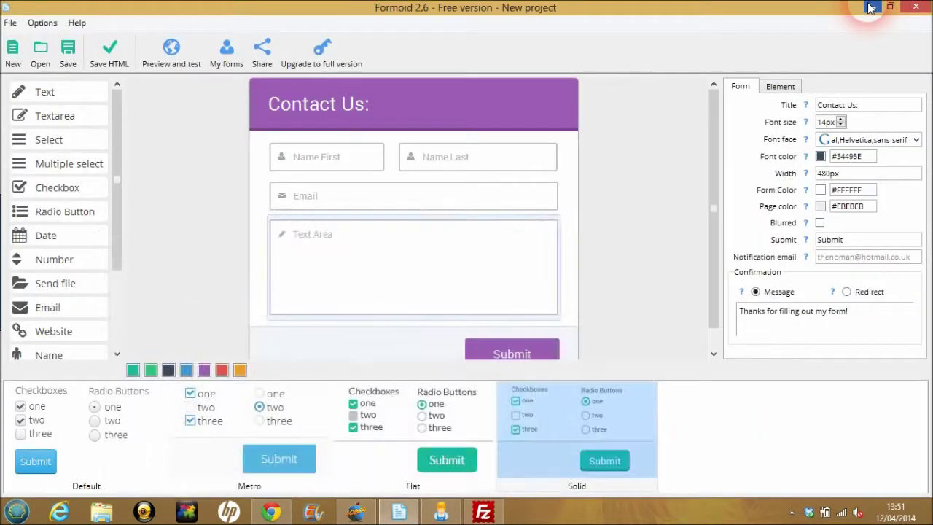
pyautogui.click(870, 7)
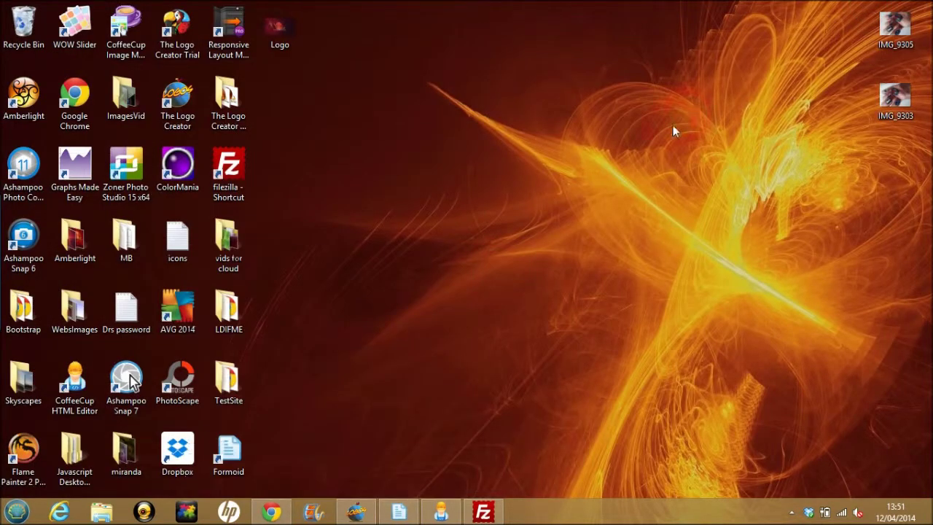
# Step: Open the TestSite folder and edit contact.php with Website Builder 4
pyautogui.doubleClick(228, 381)
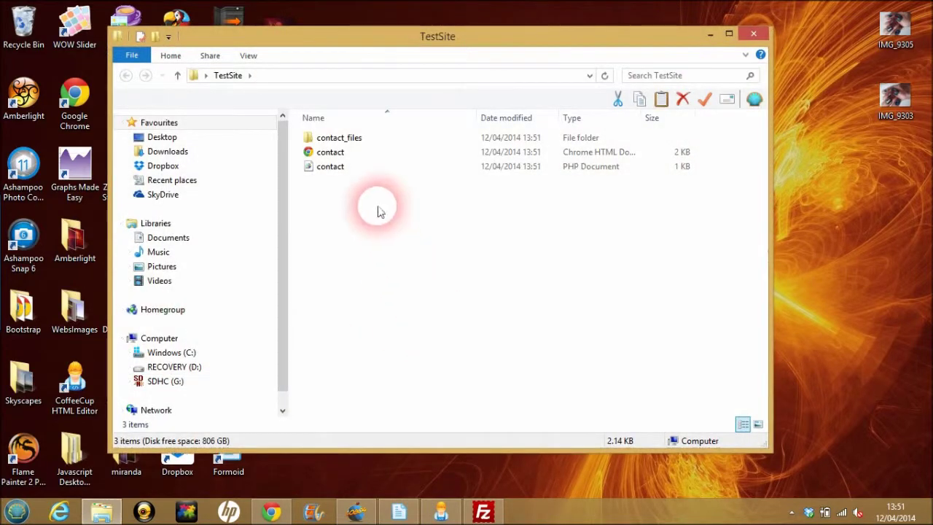
pyautogui.click(340, 175)
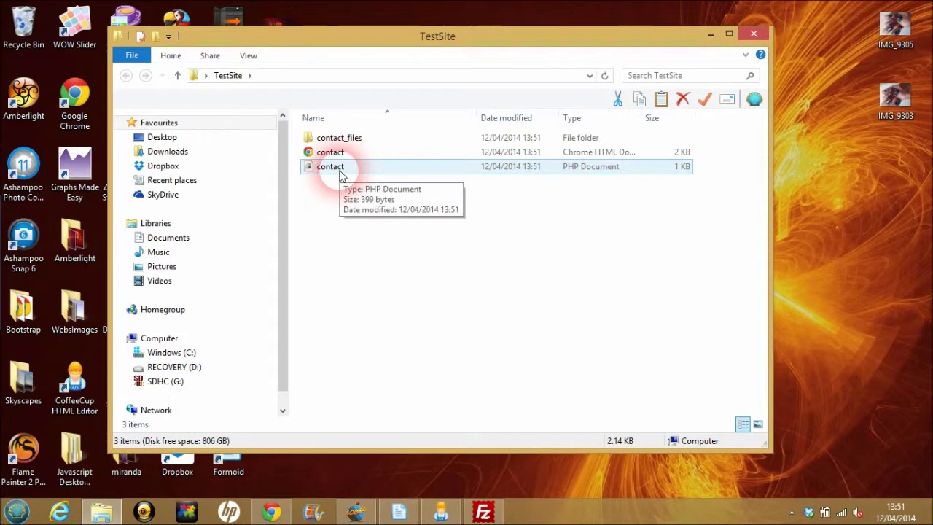
pyautogui.rightClick(340, 175)
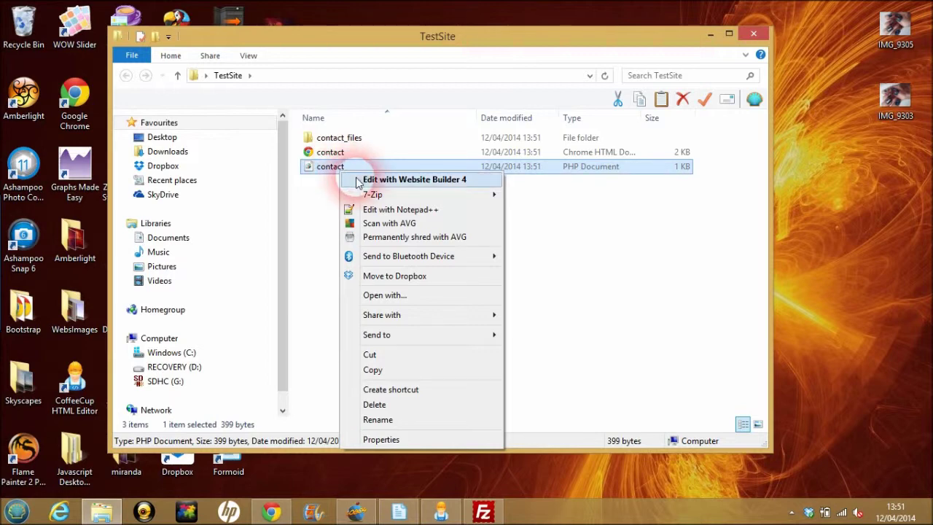
pyautogui.click(357, 181)
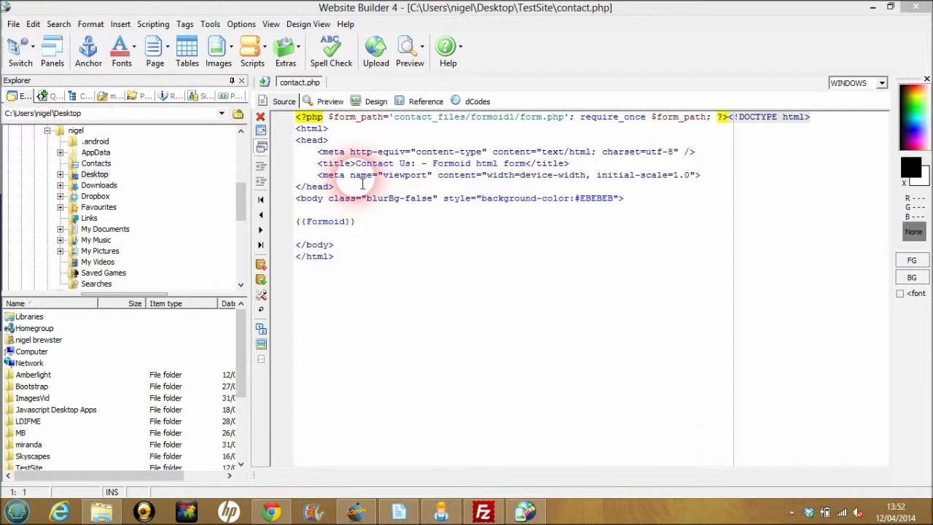
# Step: Place the cursor beside the {{Formoid}} placeholder in contact.php's source
pyautogui.click(394, 223)
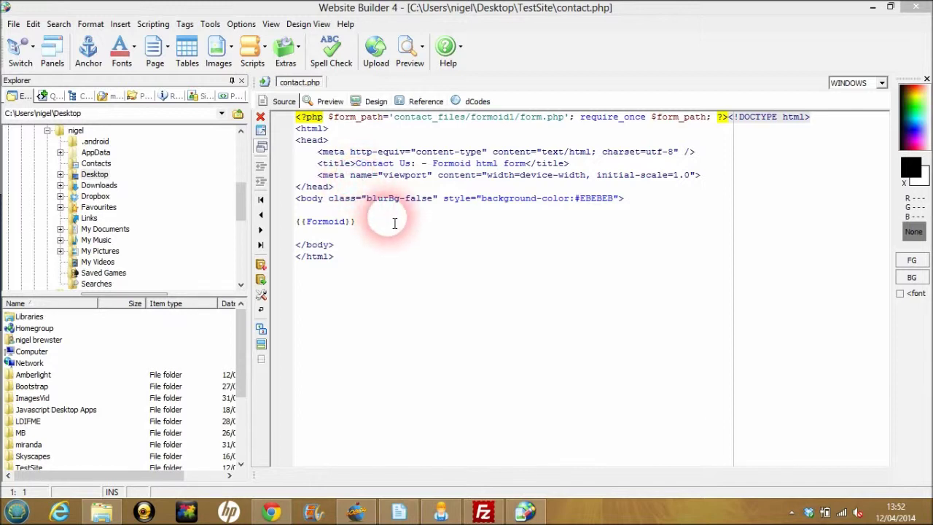